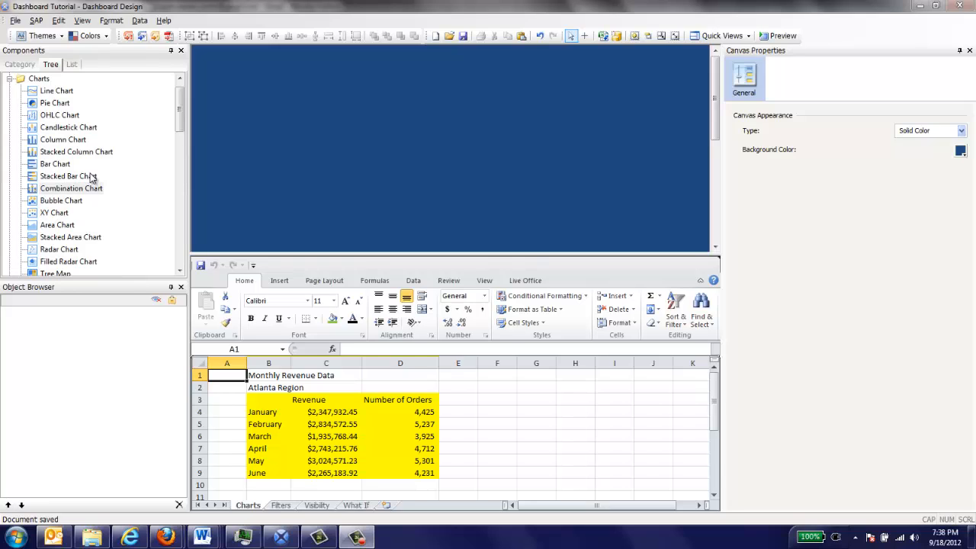
Place a Combination Chart on the canvas and enlarge it by extending its left and upper edges.
drag(91, 191, 458, 82)
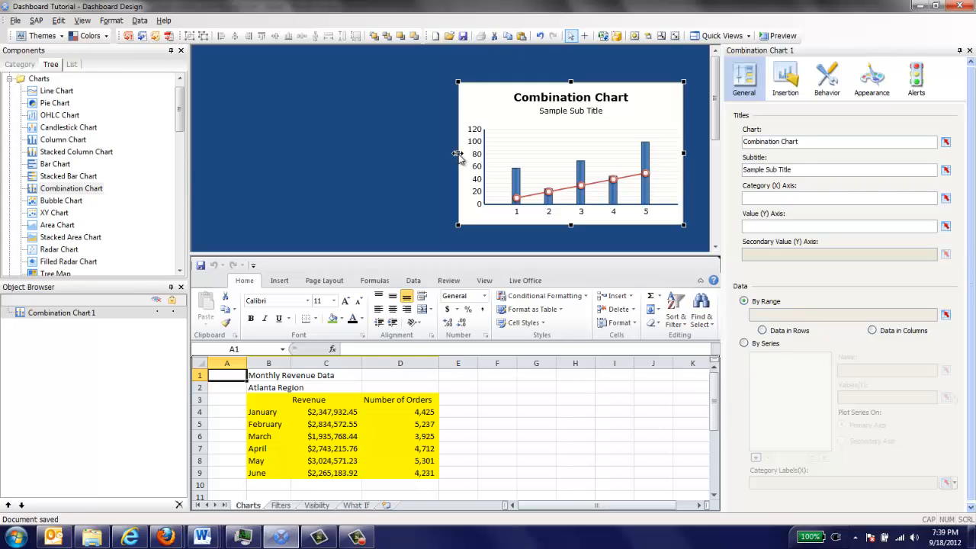
drag(458, 155, 285, 154)
drag(484, 82, 482, 52)
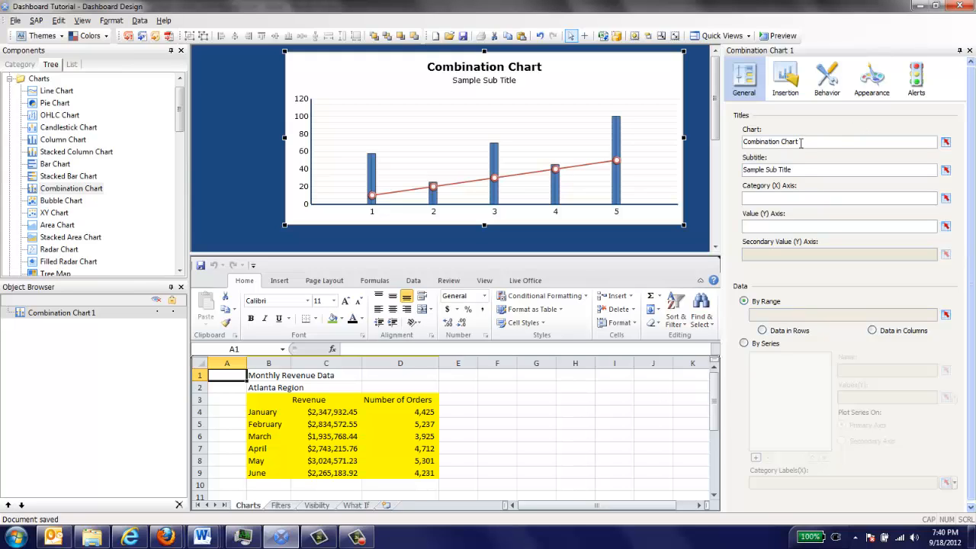
Link the chart title to cell B1 and the subtitle to cell B2 of the Charts sheet.
drag(798, 143, 741, 145)
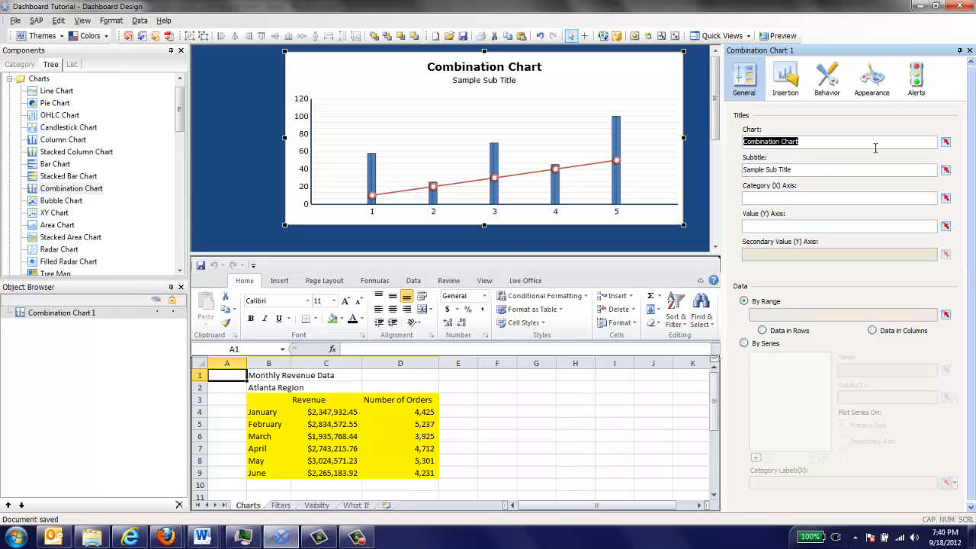
click(945, 141)
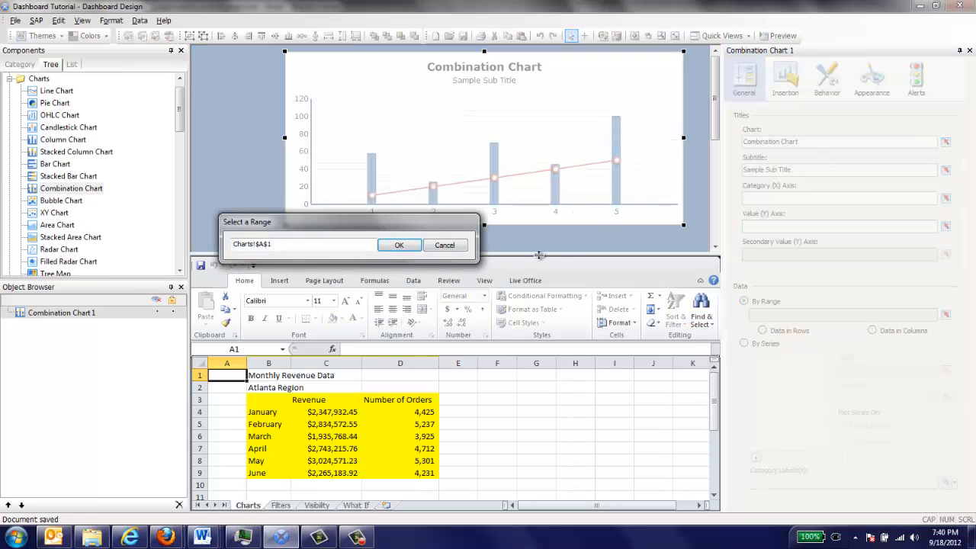
click(262, 377)
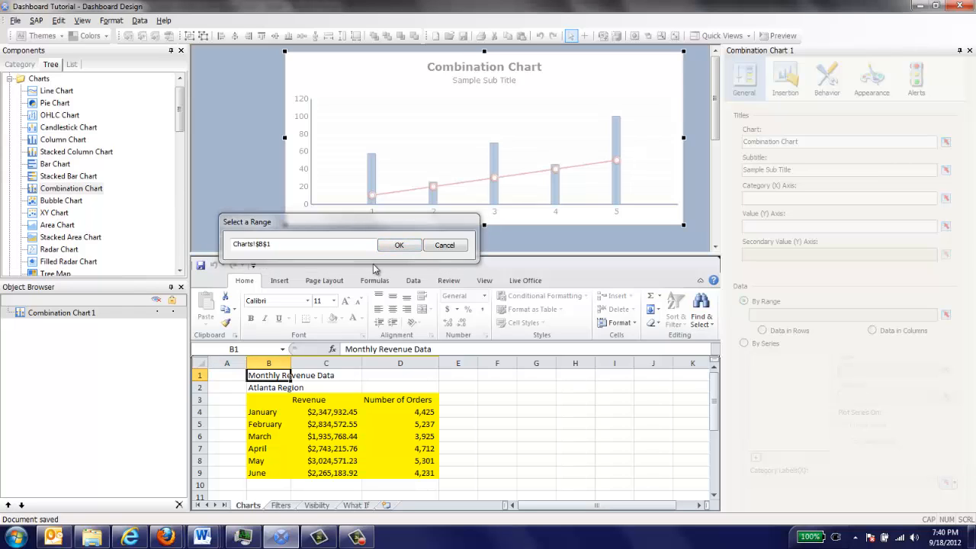
click(399, 245)
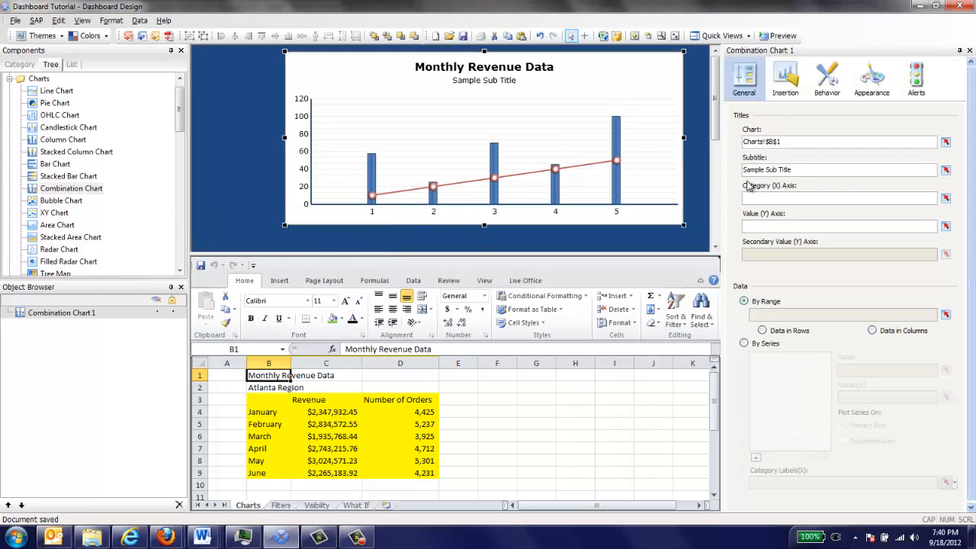
click(946, 170)
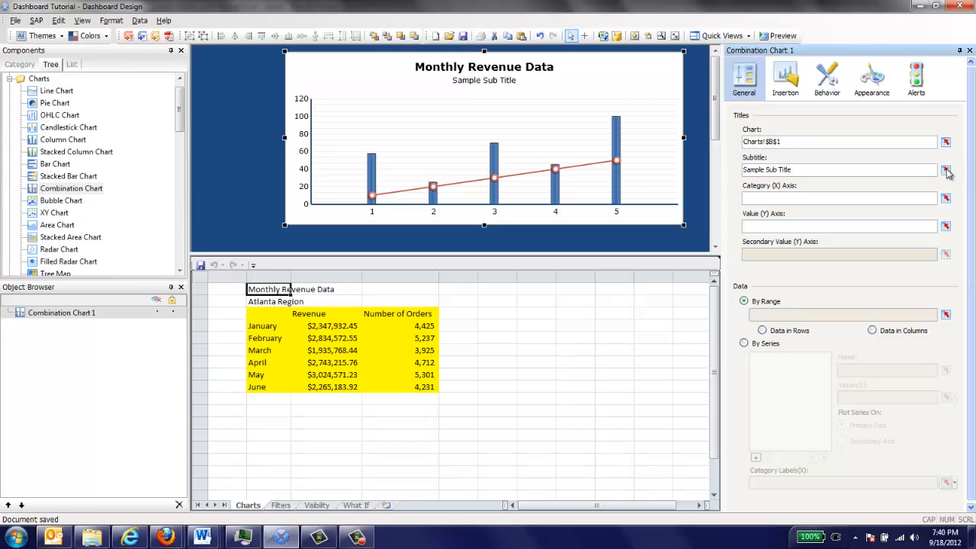
click(259, 389)
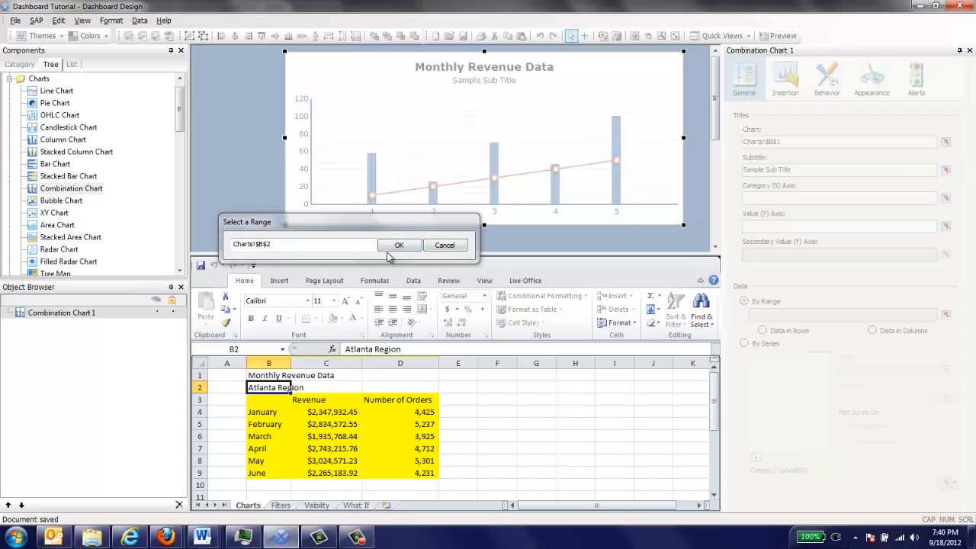
click(394, 245)
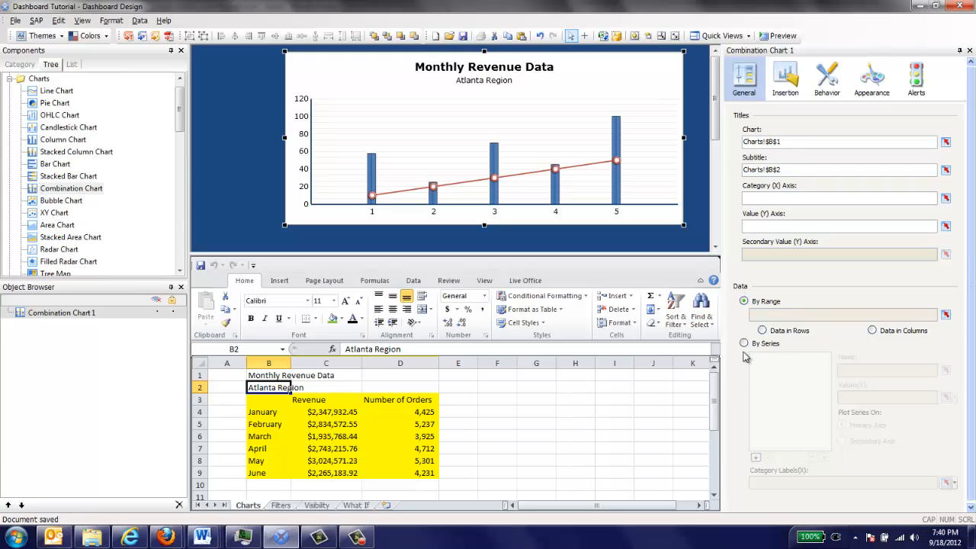
Try binding the chart data by range to Charts cells B3:D9, and clear that range again.
click(945, 315)
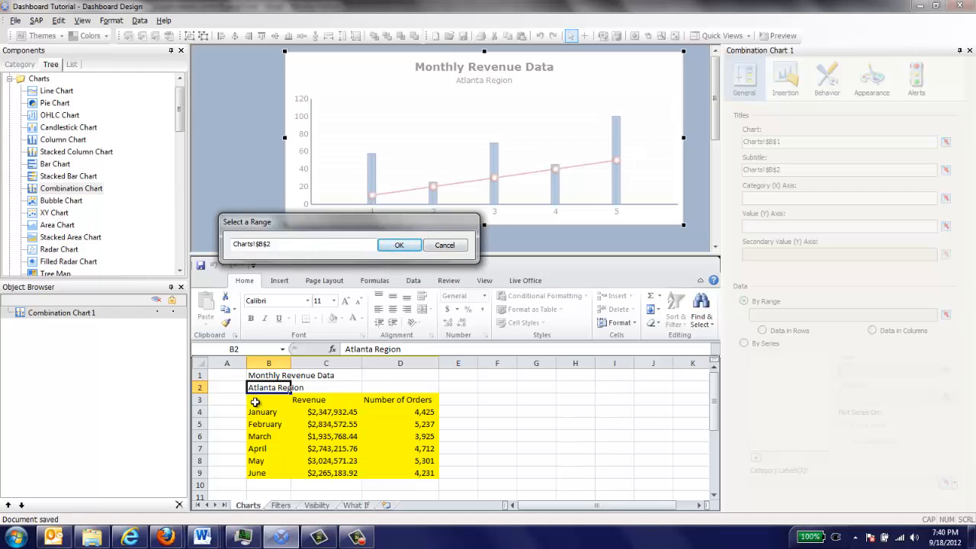
drag(255, 401, 417, 471)
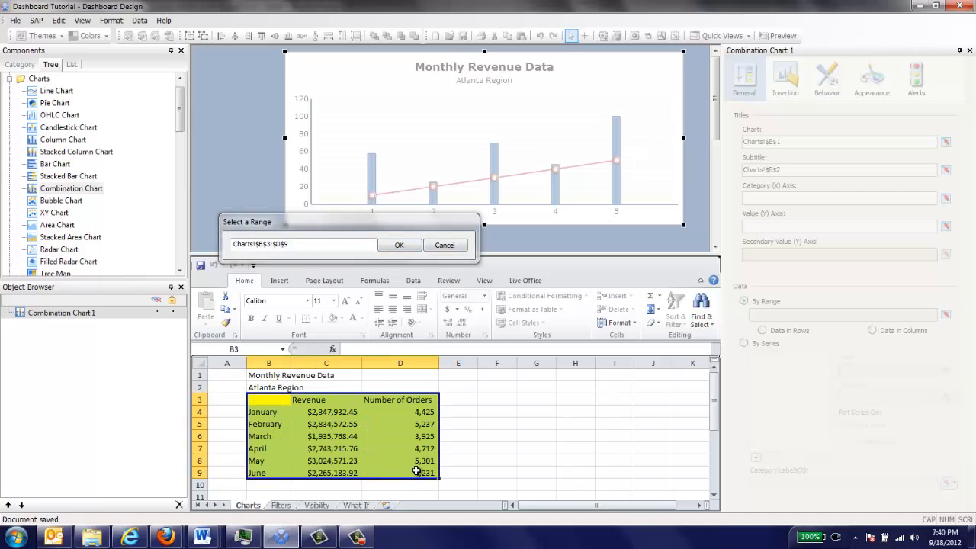
click(399, 246)
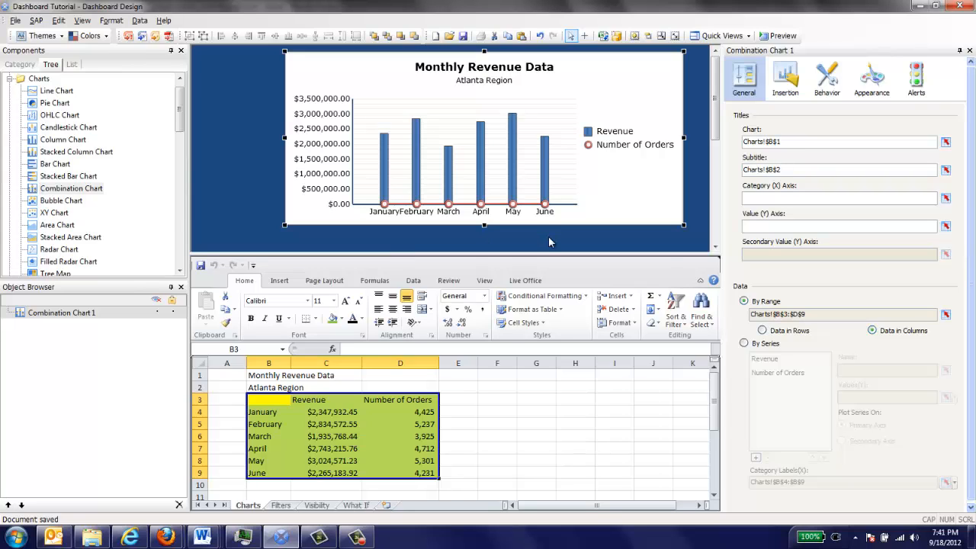
click(946, 315)
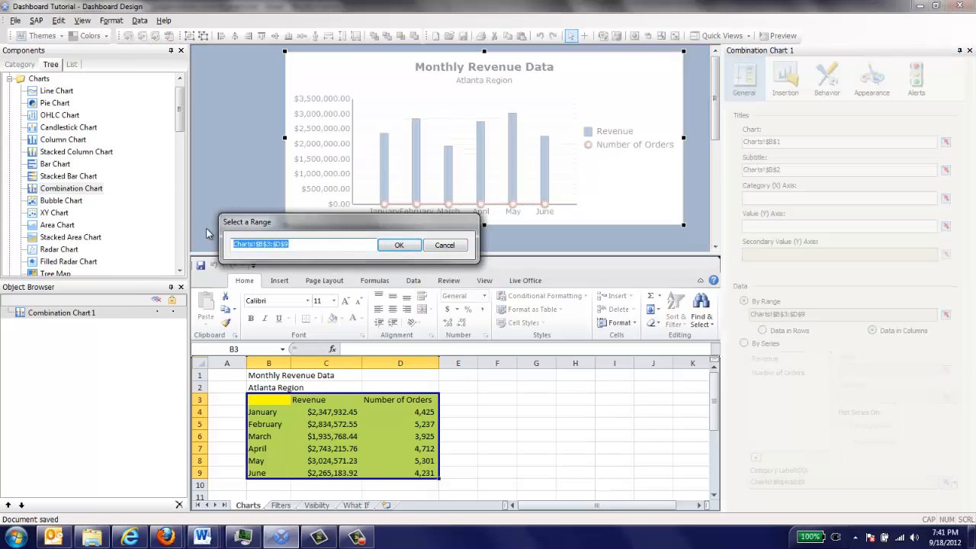
click(390, 246)
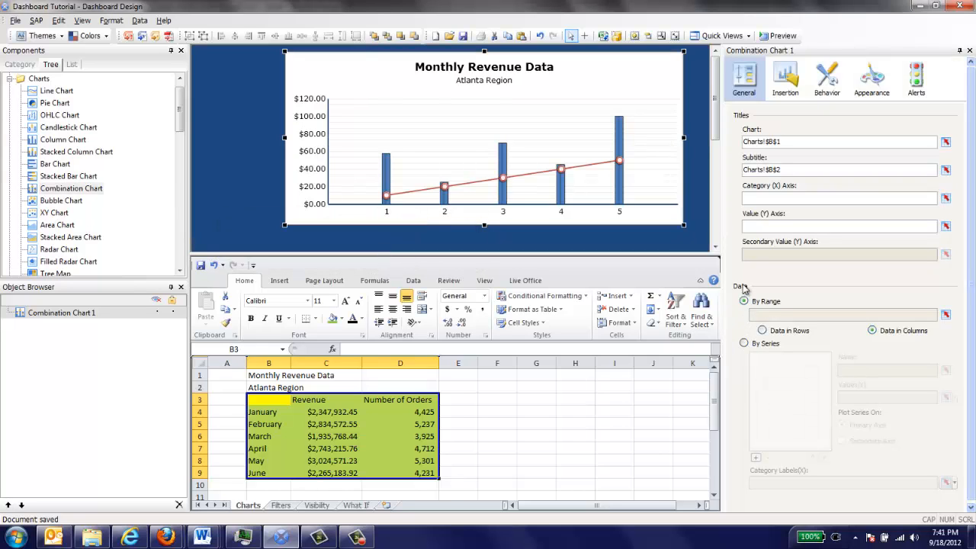
Define the chart data by series and add a series named from cell C3 with values from C4:C9.
click(745, 345)
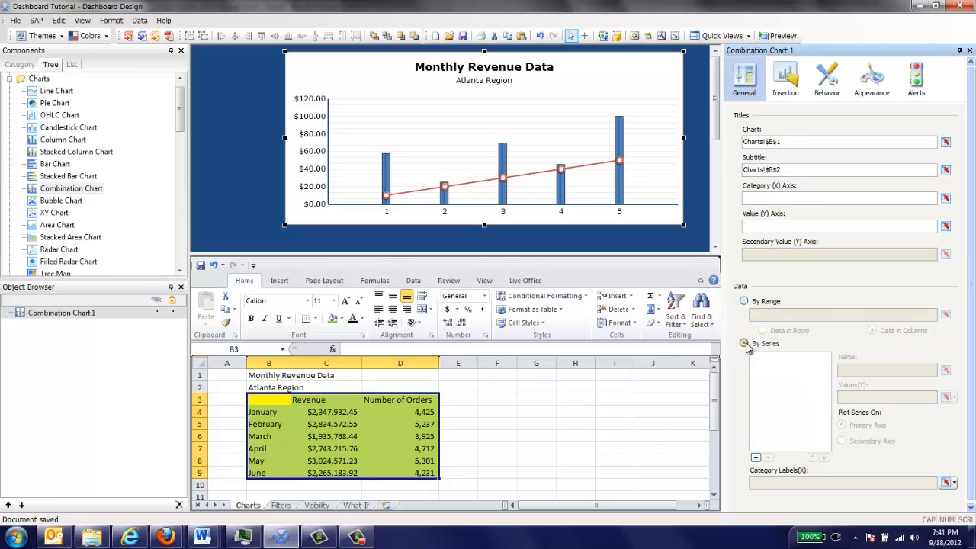
click(756, 458)
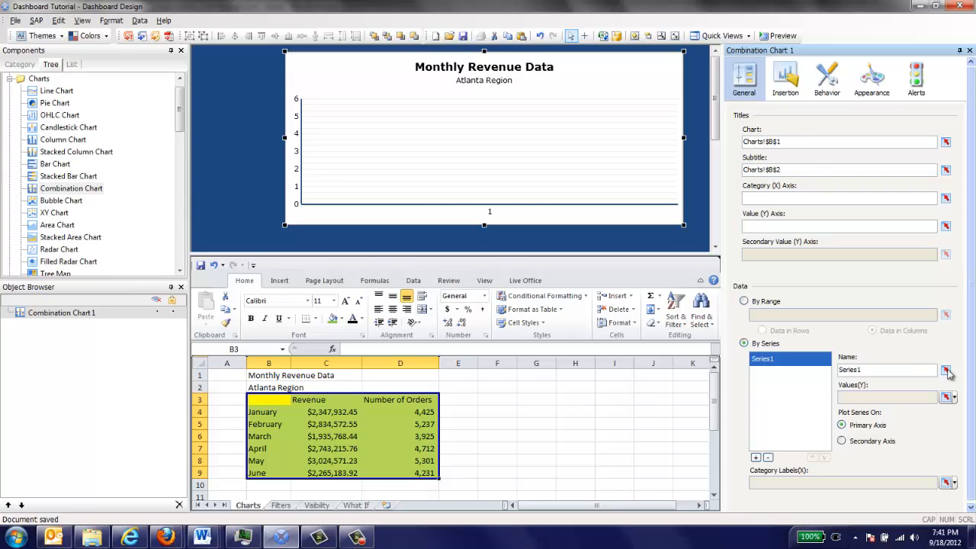
click(945, 370)
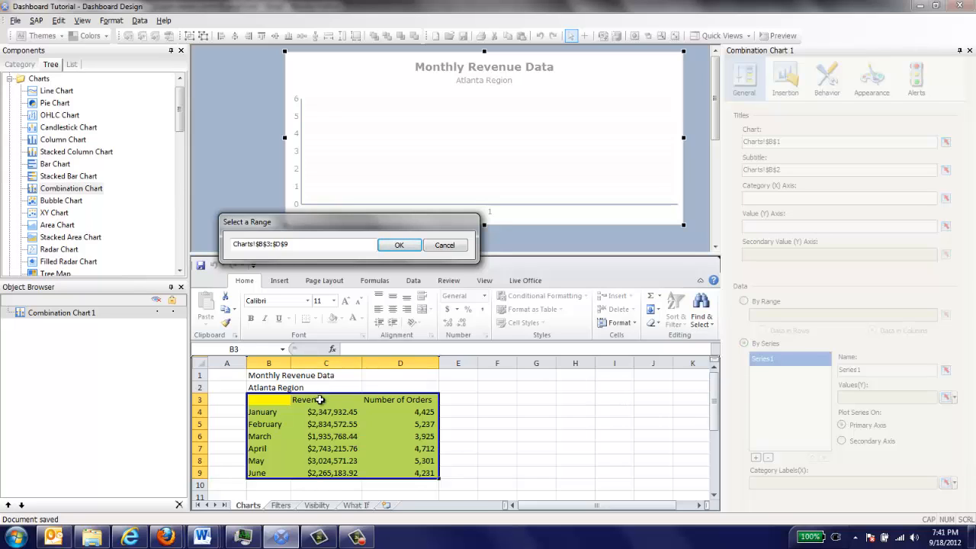
click(320, 400)
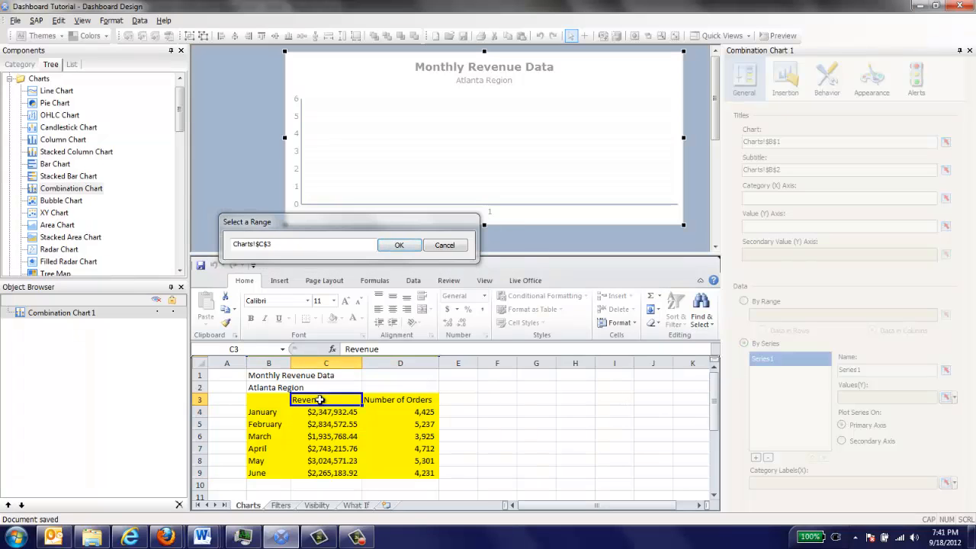
click(402, 245)
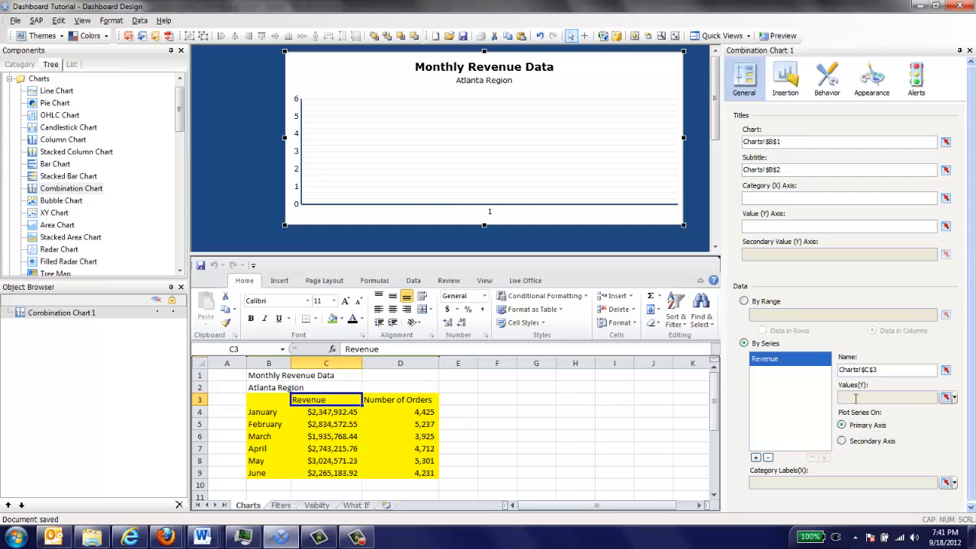
click(944, 398)
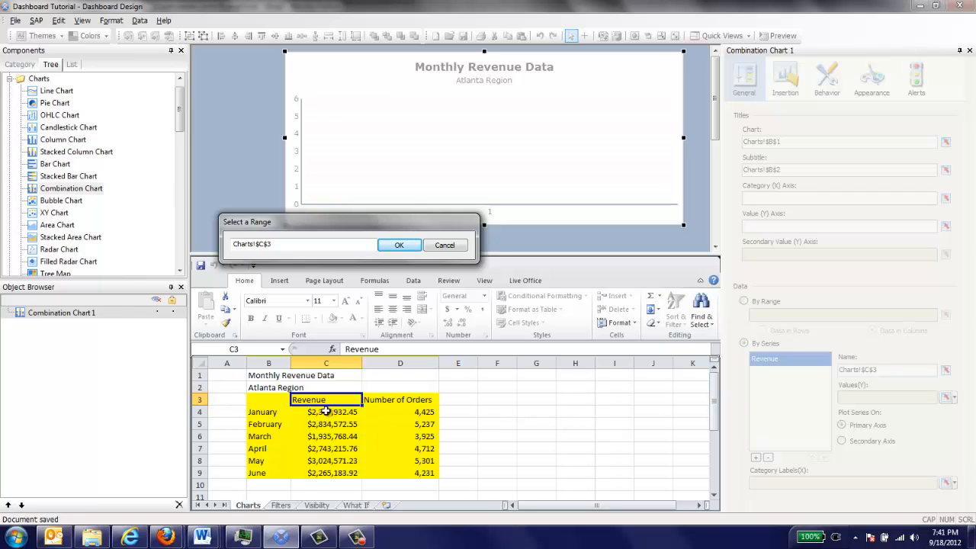
drag(325, 411, 325, 472)
click(398, 245)
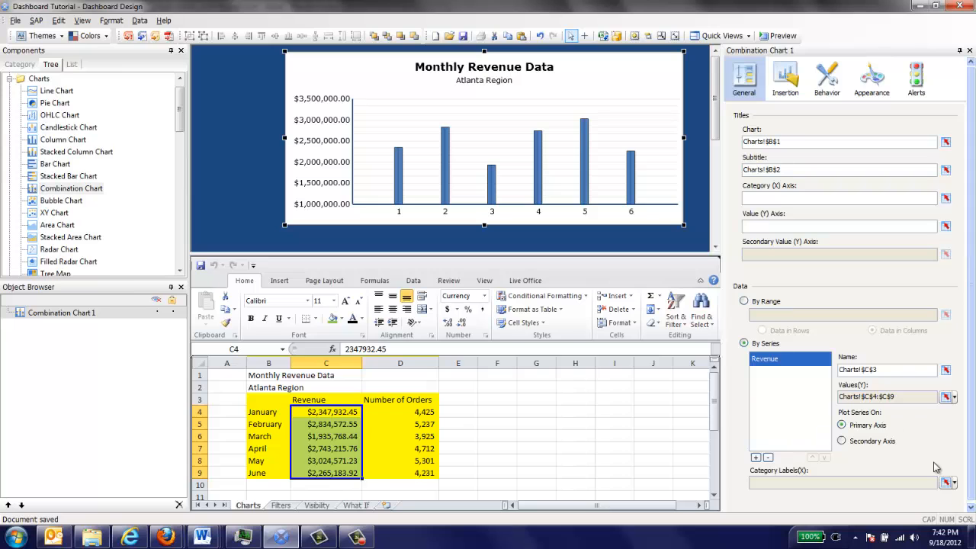
Link the chart's category labels to the month names in cells B4:B9.
click(946, 484)
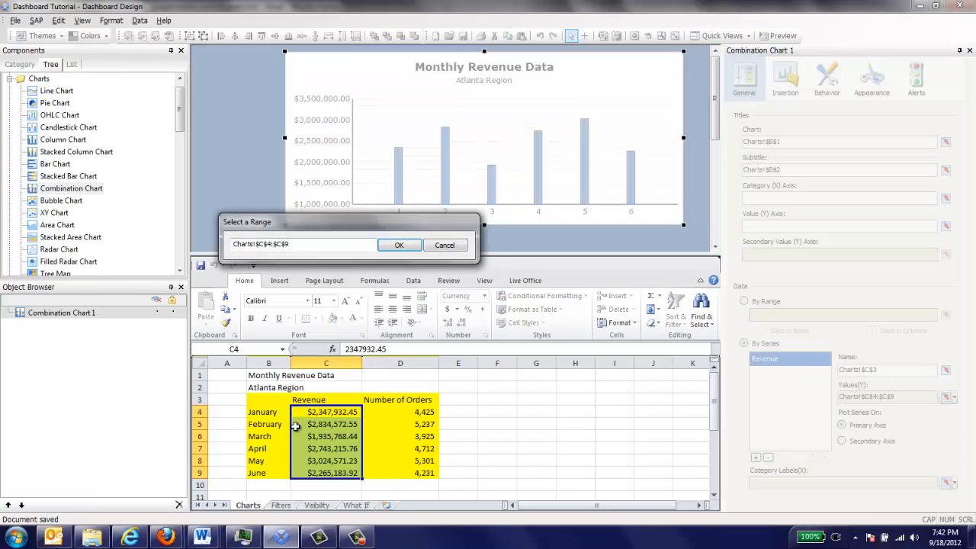
click(264, 413)
drag(264, 424, 269, 474)
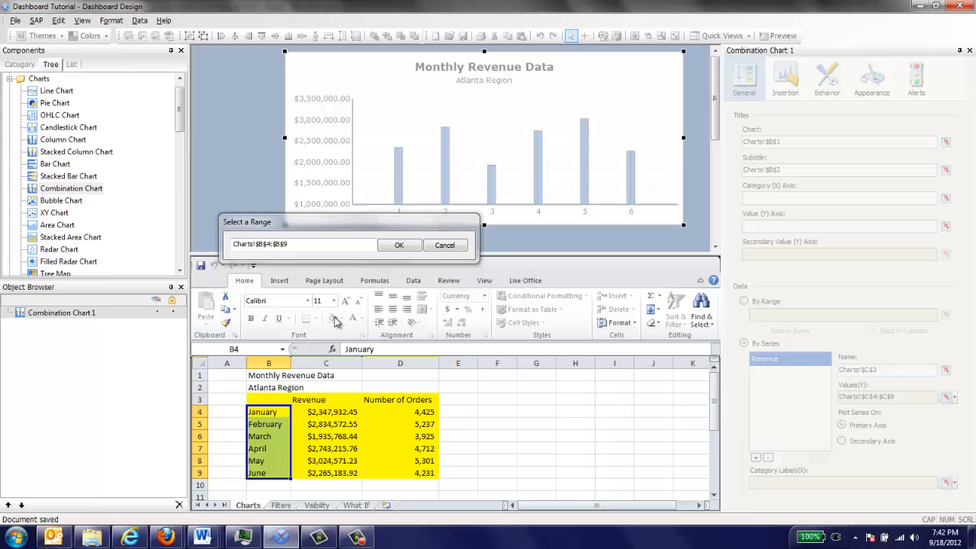
click(393, 248)
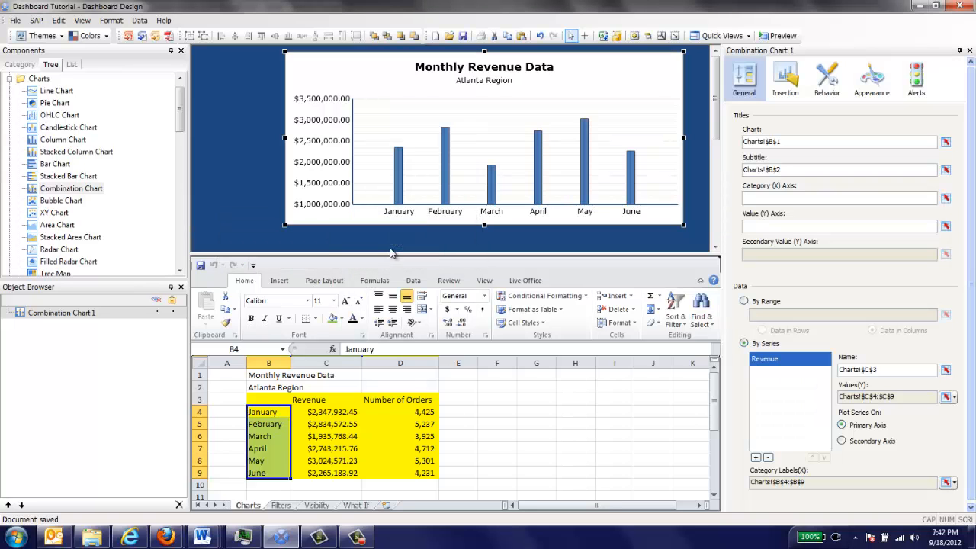
Add a second series named from cell D3 with values from D4:D9, and plot it on the secondary axis.
click(756, 458)
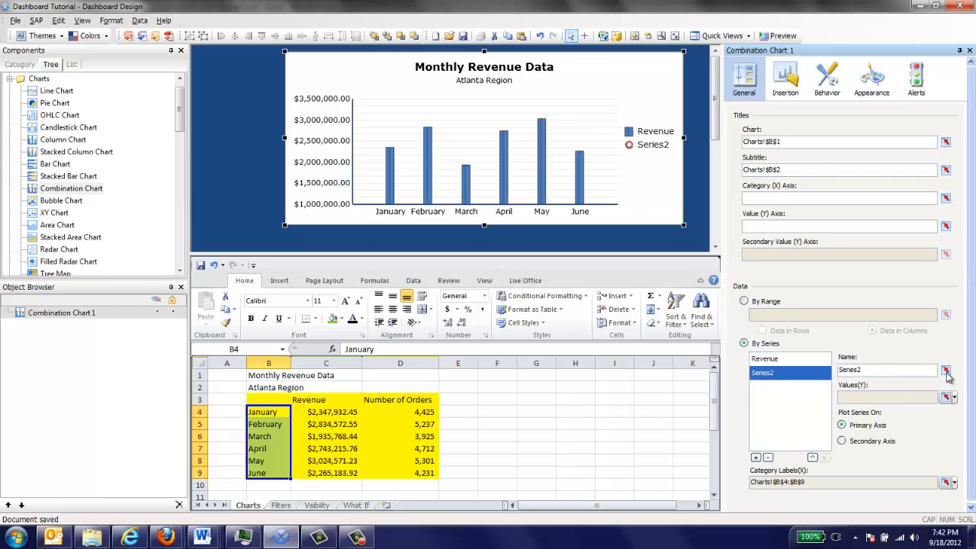
click(945, 371)
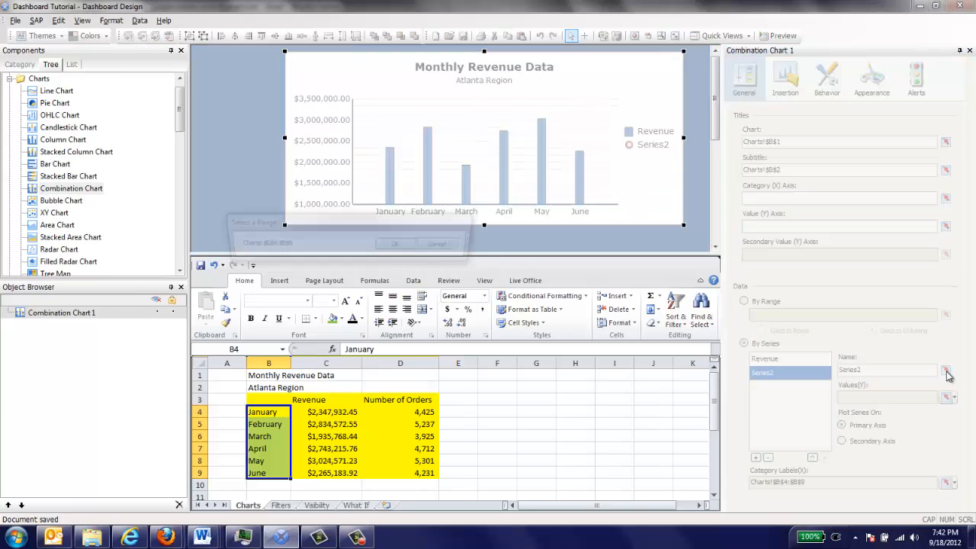
click(395, 399)
click(410, 245)
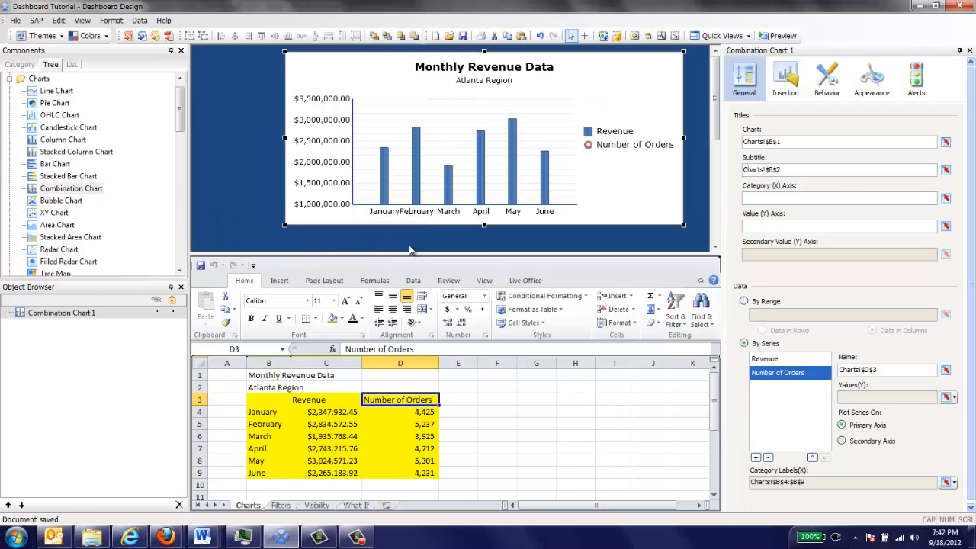
click(946, 397)
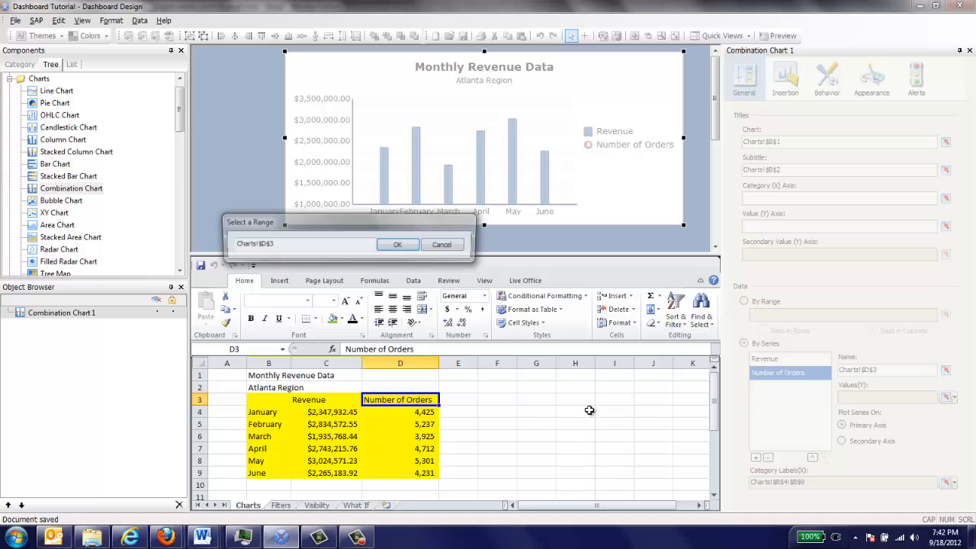
click(424, 413)
drag(423, 413, 424, 473)
click(402, 248)
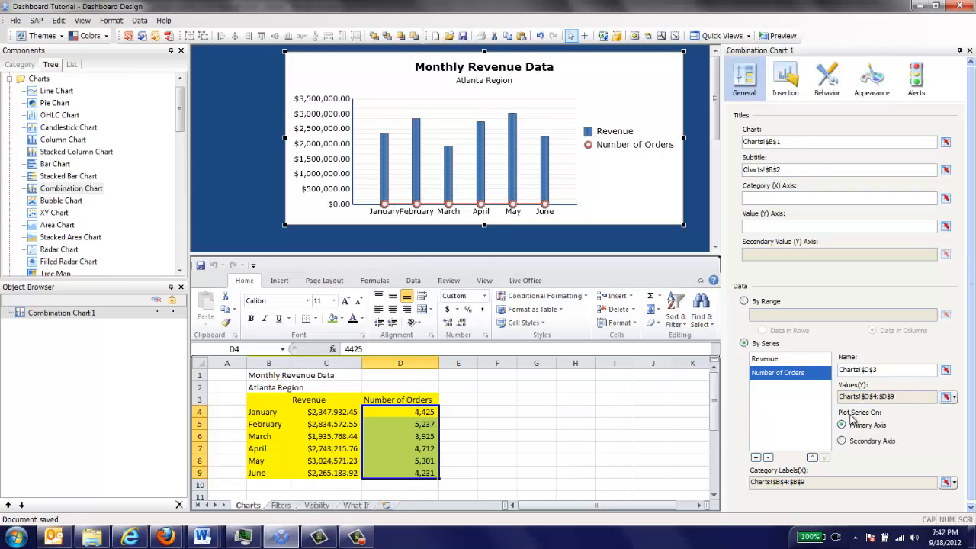
click(842, 442)
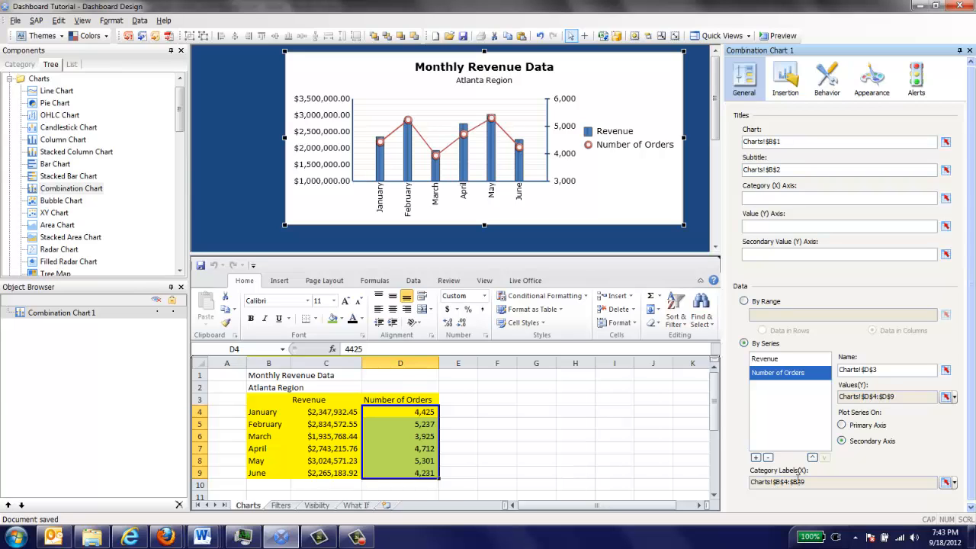
Make the chart ignore blank cells at the end of the range, both in series and in values.
click(830, 86)
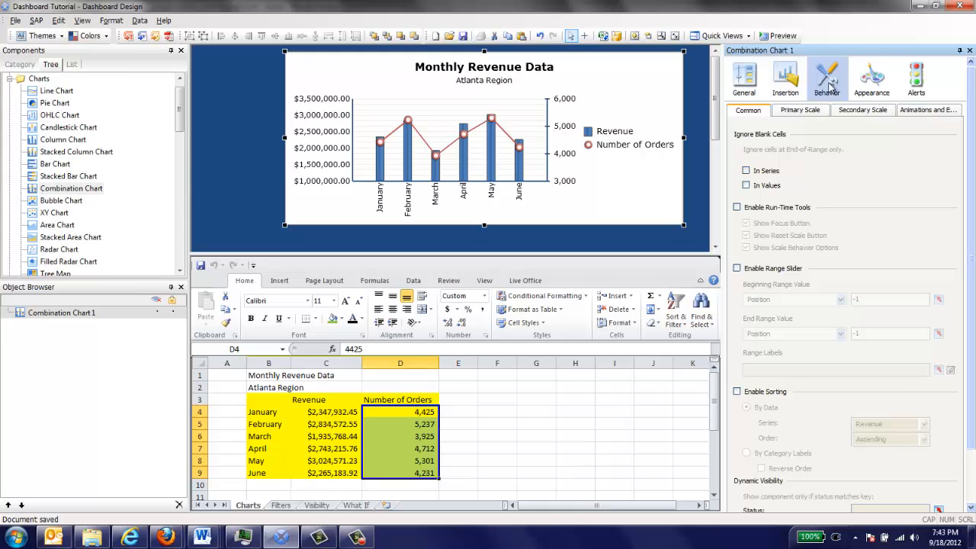
click(745, 171)
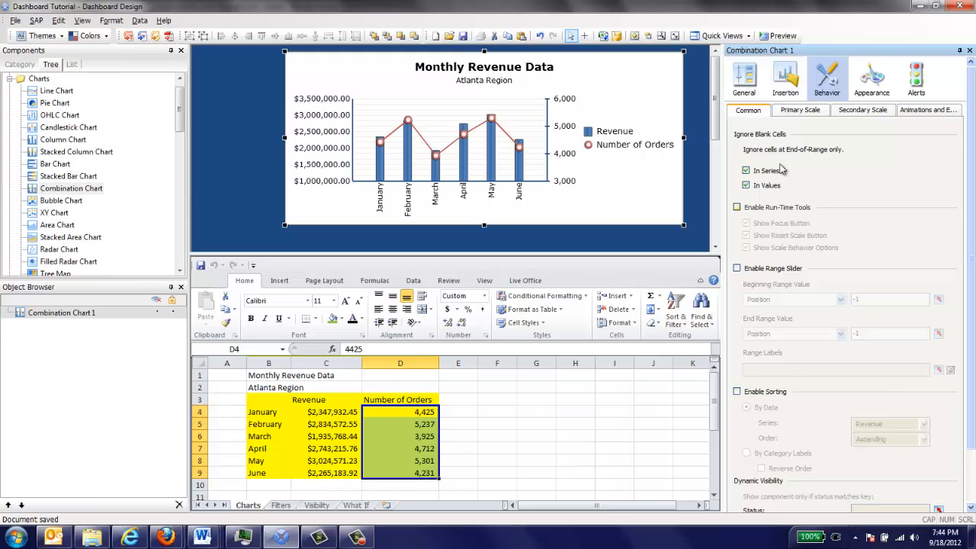
Enable Fixed Label Size on both the primary and the secondary scale of the chart.
click(802, 115)
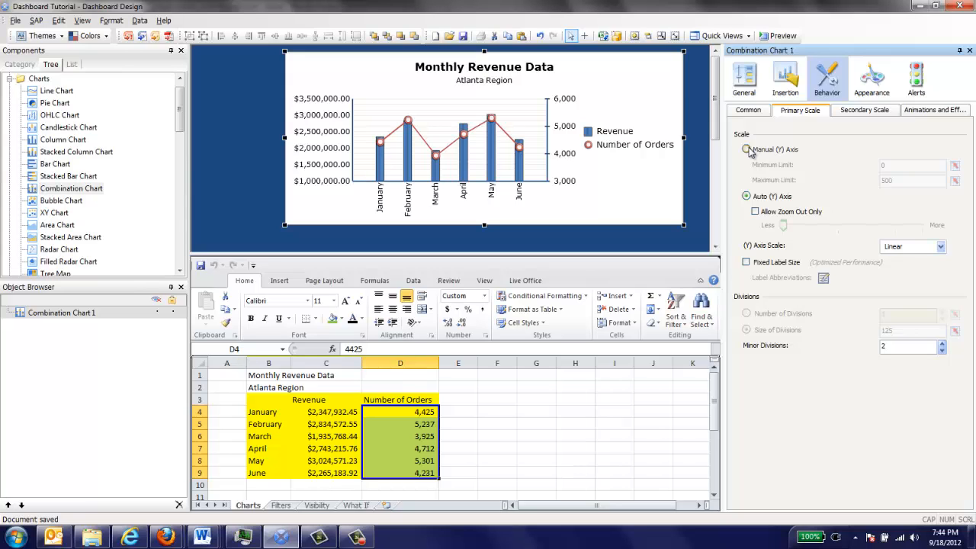
click(747, 262)
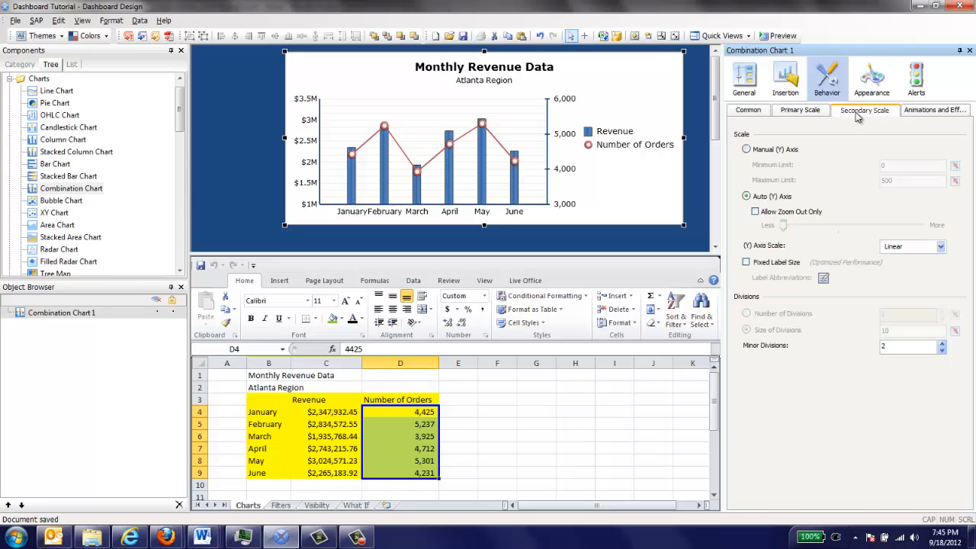
click(858, 113)
click(746, 262)
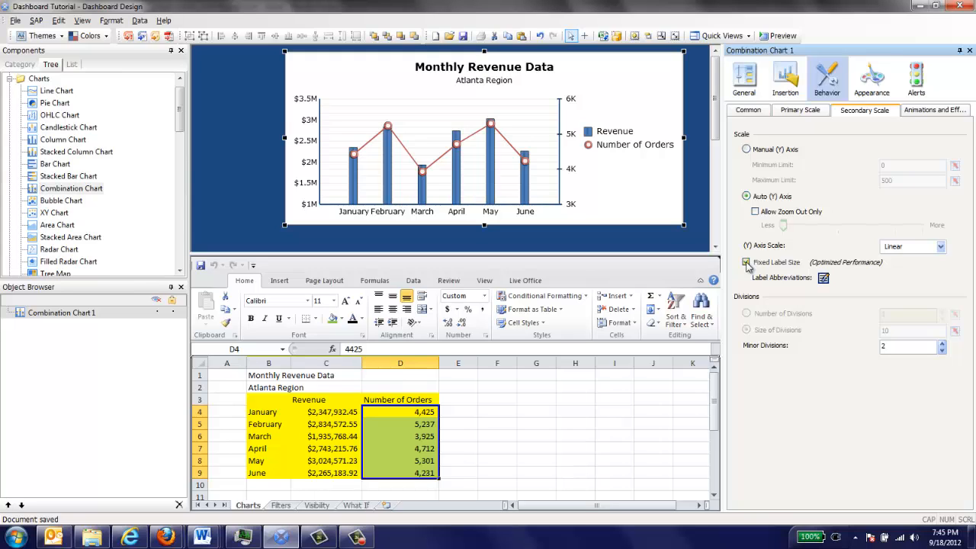
Set the legend position of the combination chart to Bottom in its appearance layout settings.
click(868, 89)
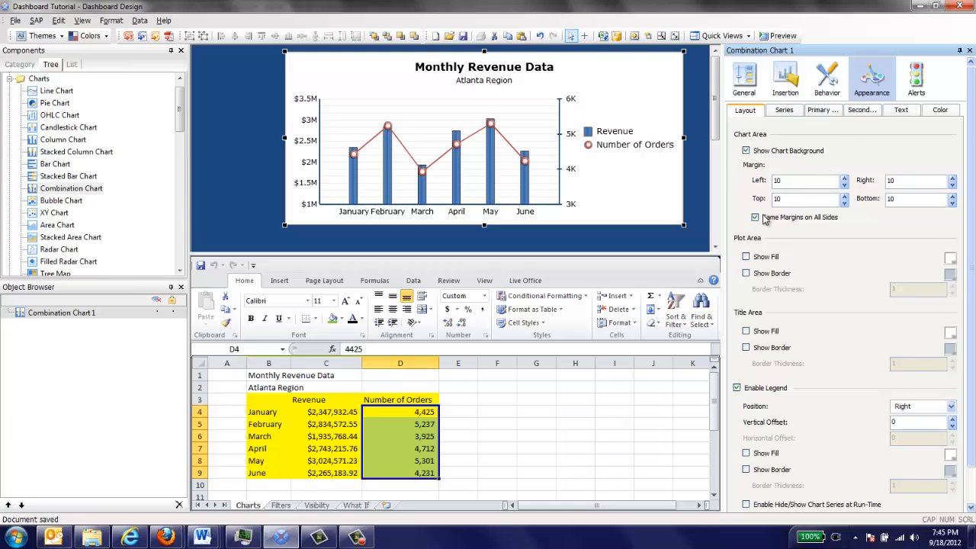
click(746, 151)
click(746, 152)
click(952, 408)
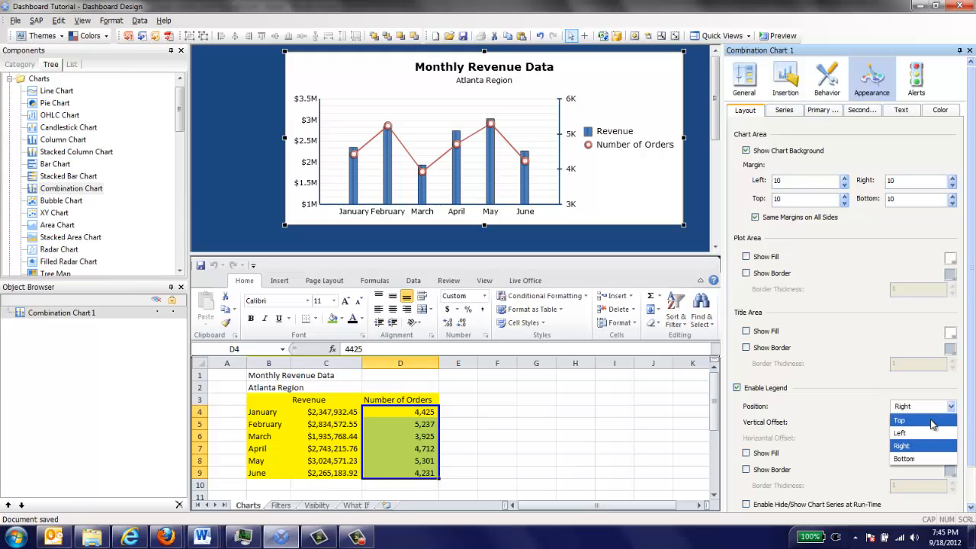
click(914, 459)
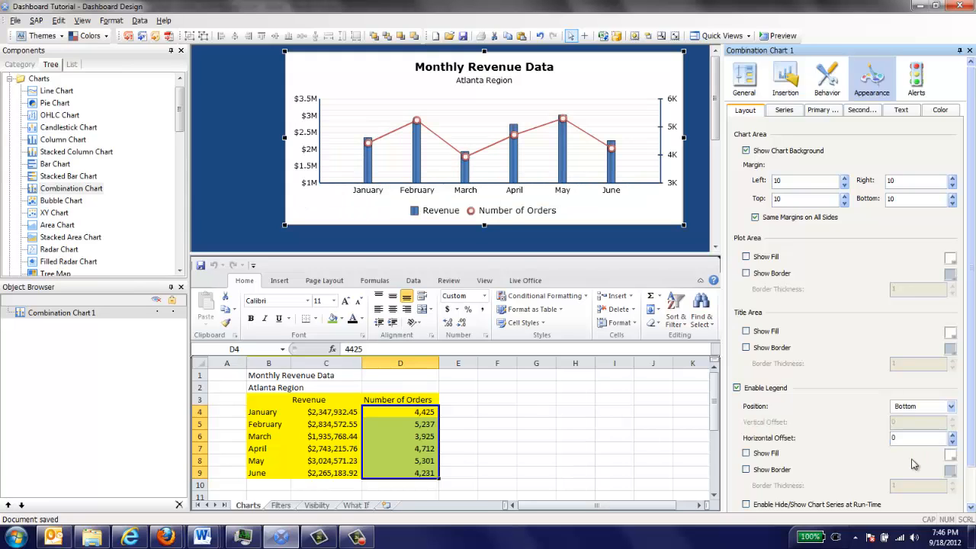
Set the marker size to 21 for the chart's columns and to 12 for its line markers.
click(782, 110)
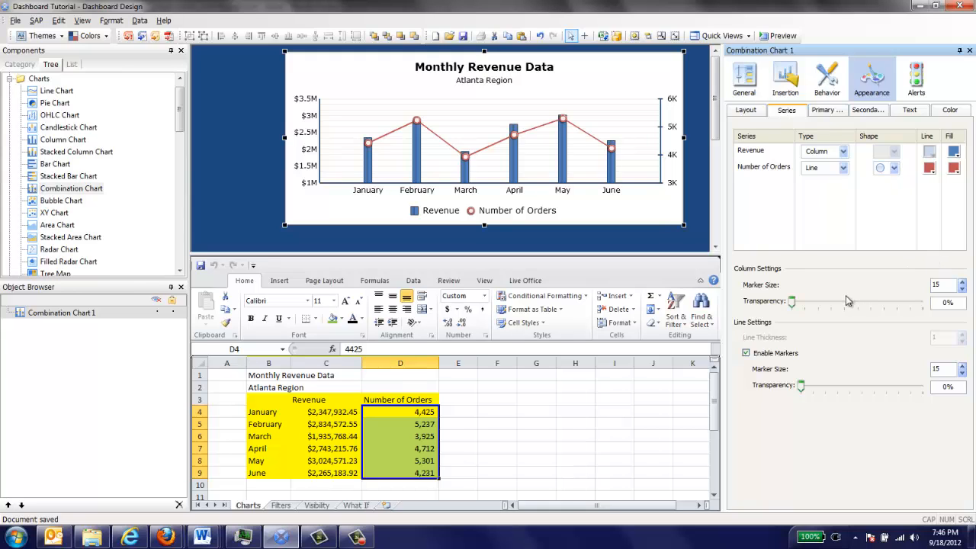
click(964, 283)
click(964, 283)
click(964, 283)
click(964, 283)
click(963, 282)
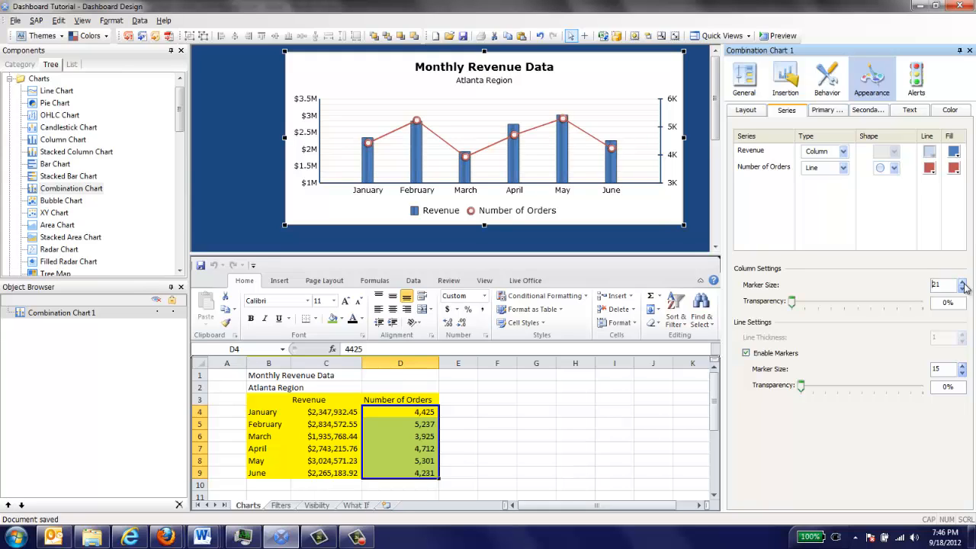
click(963, 373)
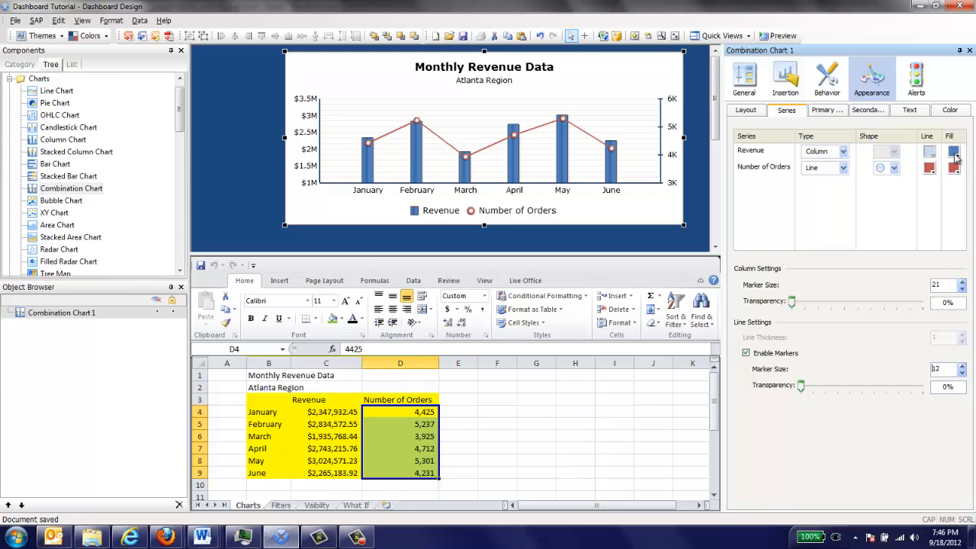
click(909, 111)
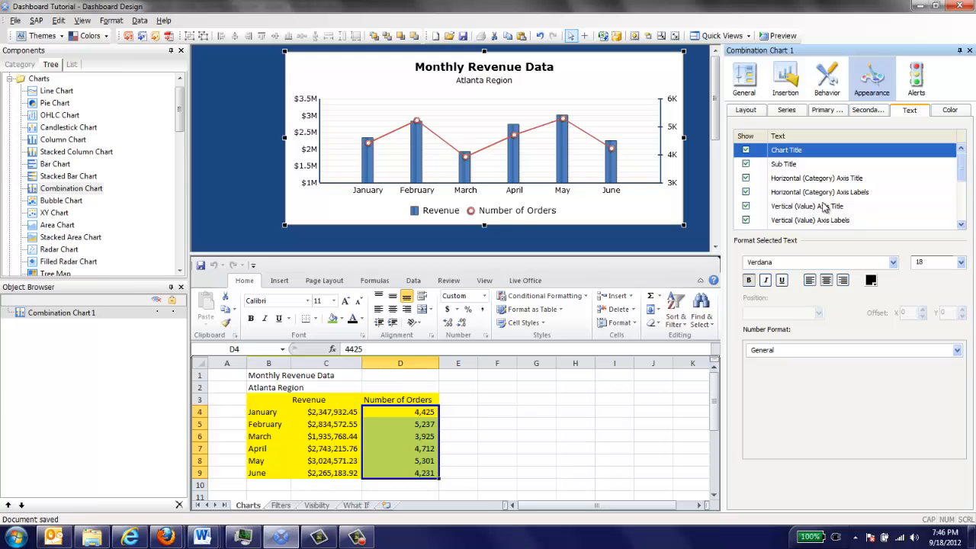
click(945, 113)
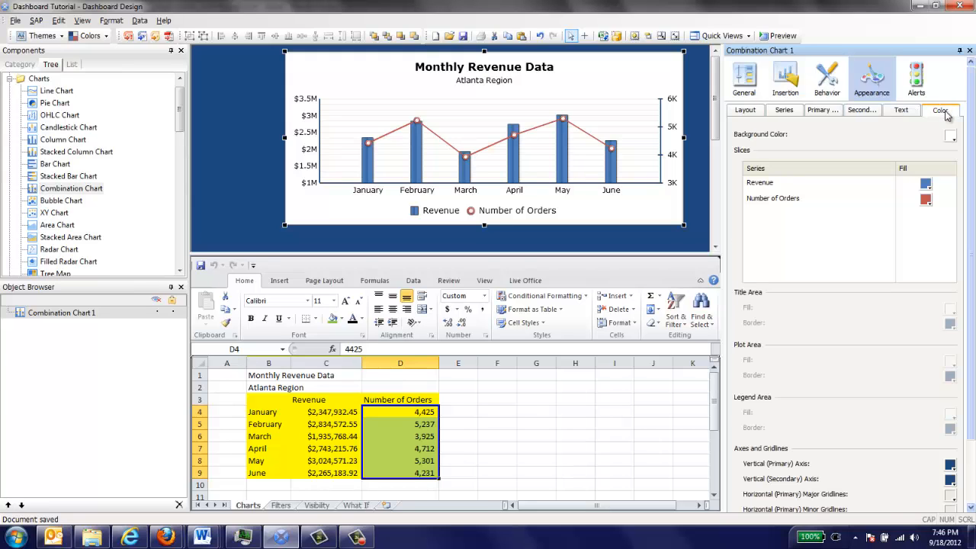